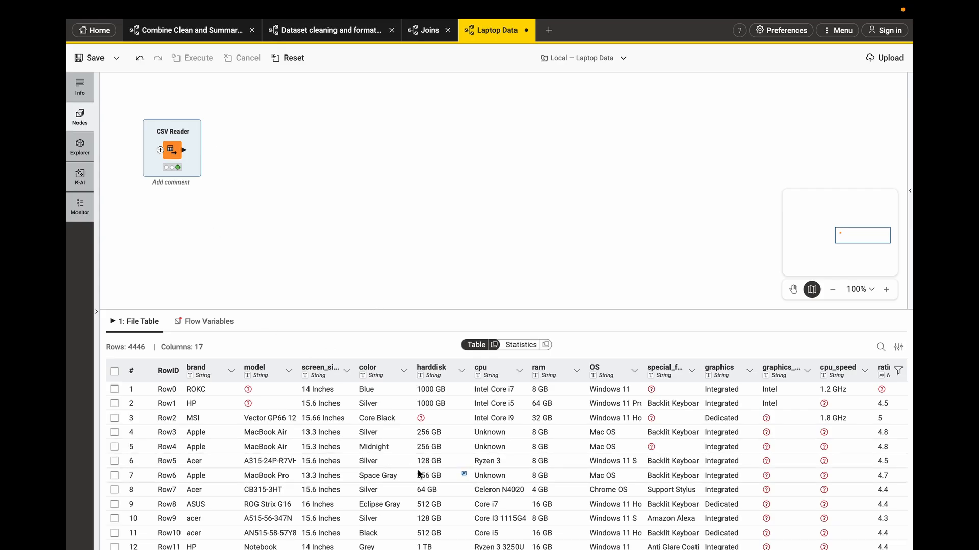
Step: Widen the OS column in the file table preview and move the CSV Reader node further into the canvas
key("ctrl+Right")
key("ctrl+Right")
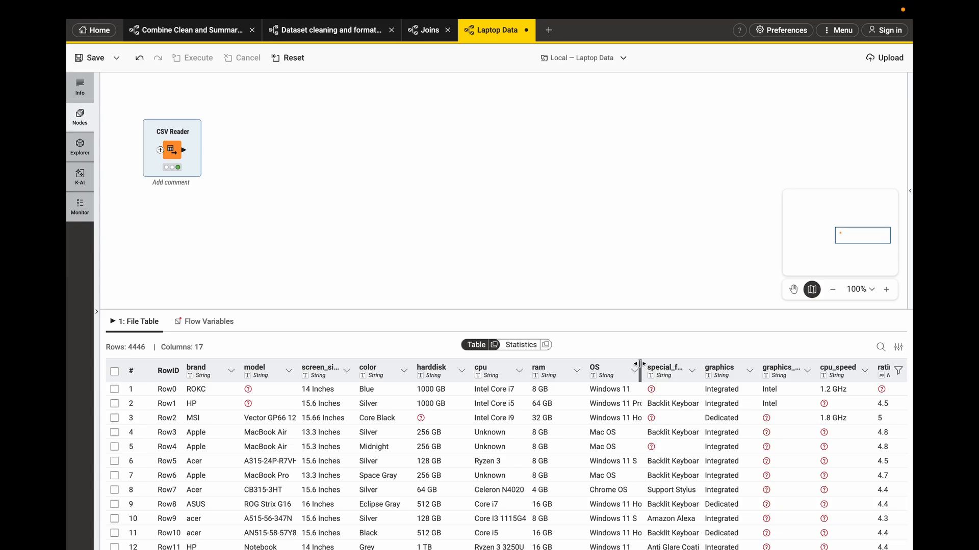
left_click_drag(641, 367, 681, 367)
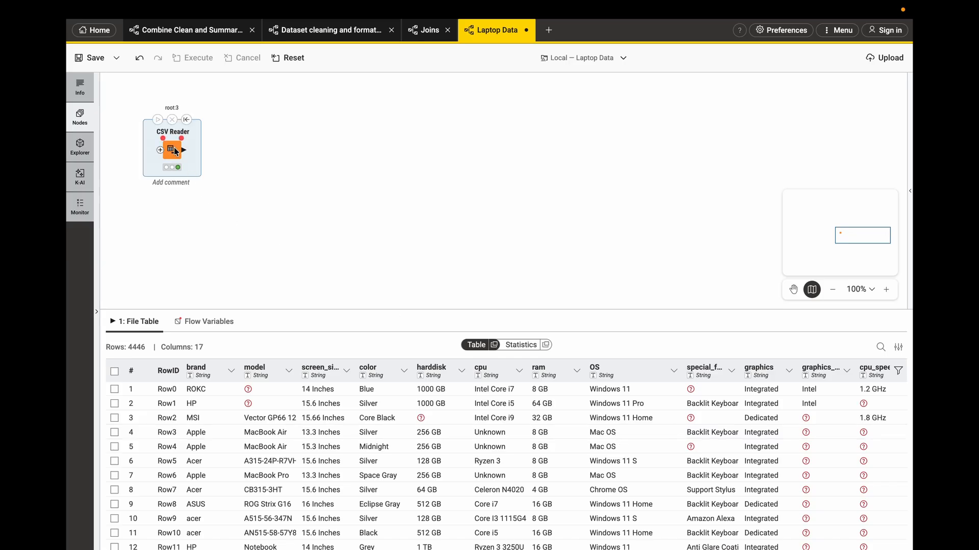
left_click_drag(177, 152, 250, 157)
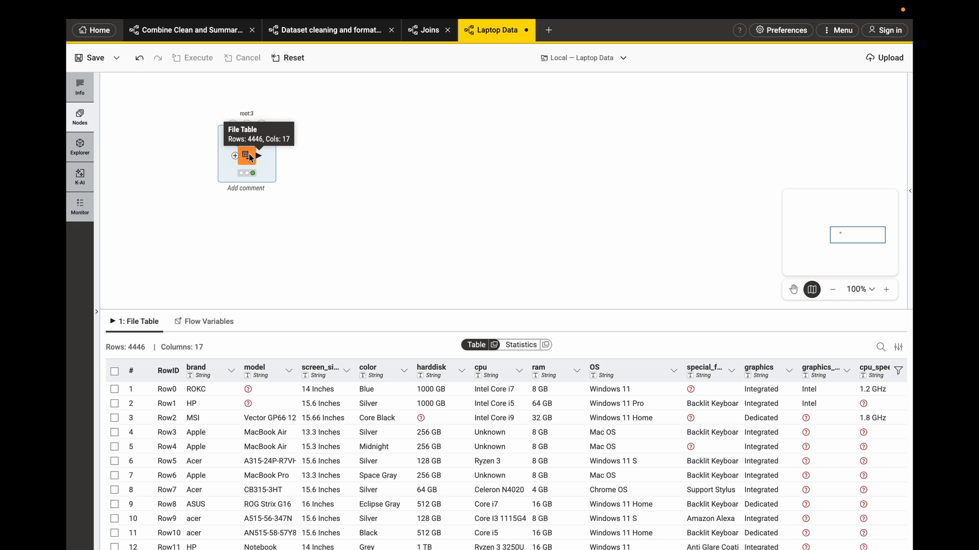
Step: Find the Rule-based Row Filter in the node repository and add it to the canvas beyond the CSV Reader
left_click(80, 147)
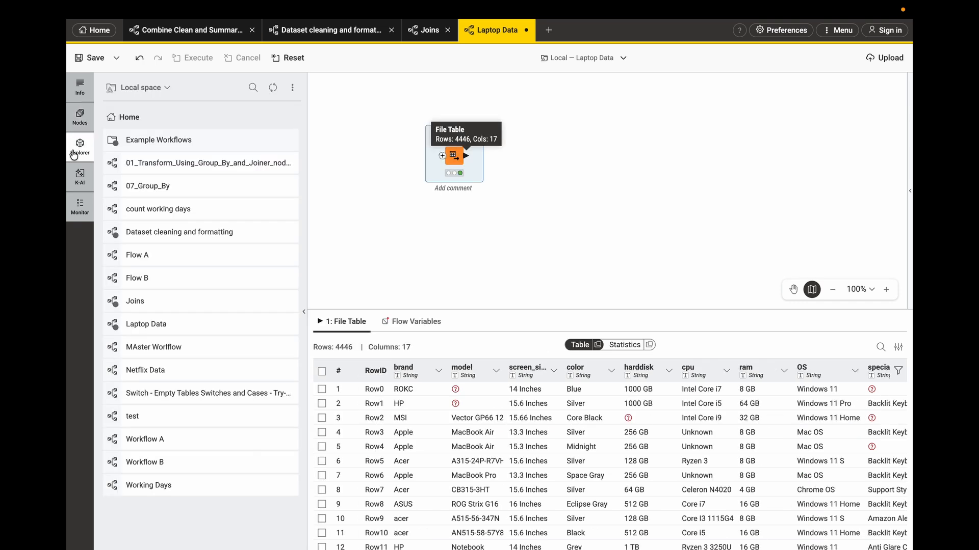
left_click(80, 116)
type("rule ")
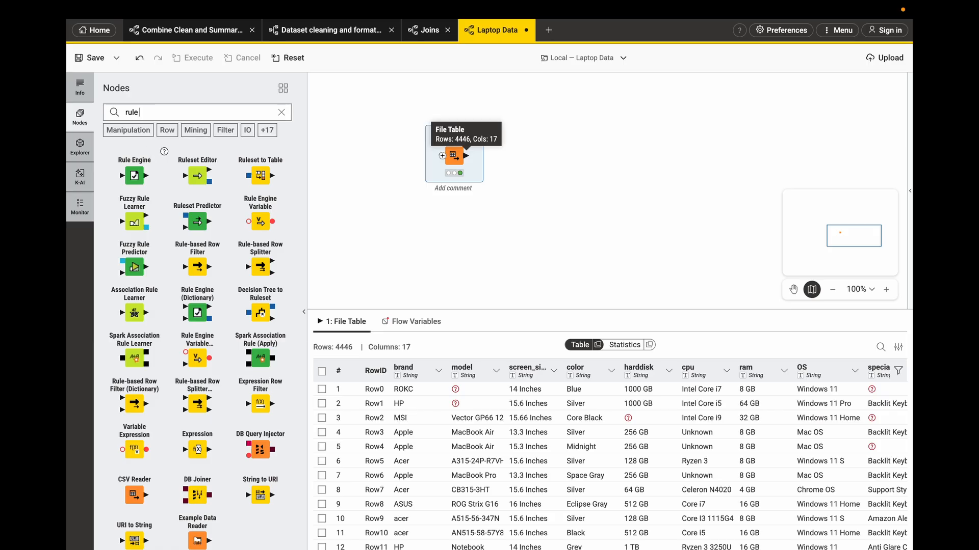
type("base")
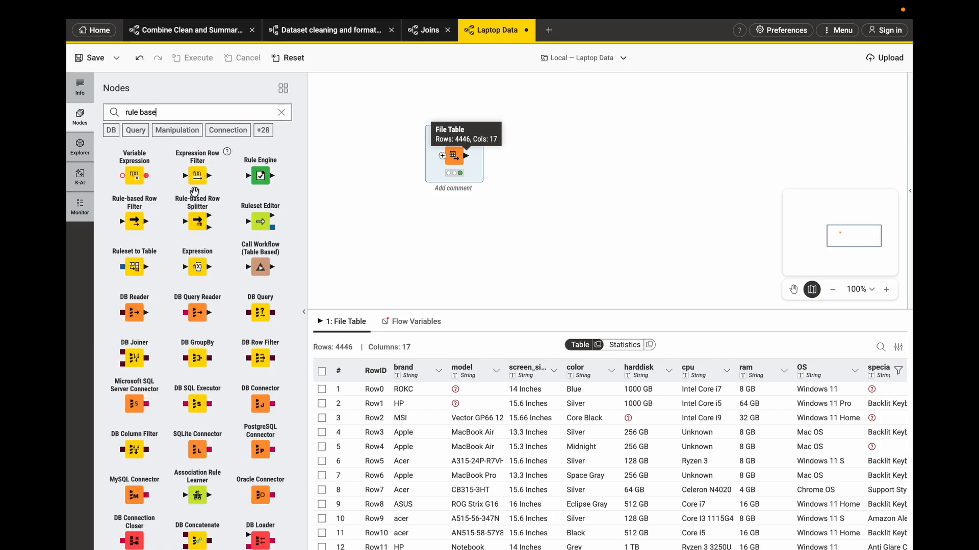
left_click_drag(131, 221, 601, 131)
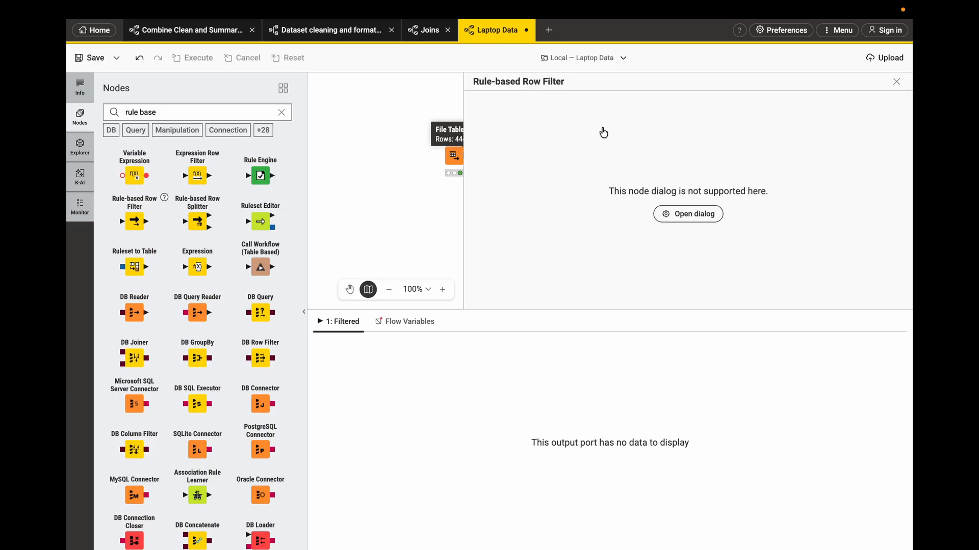
left_click(897, 80)
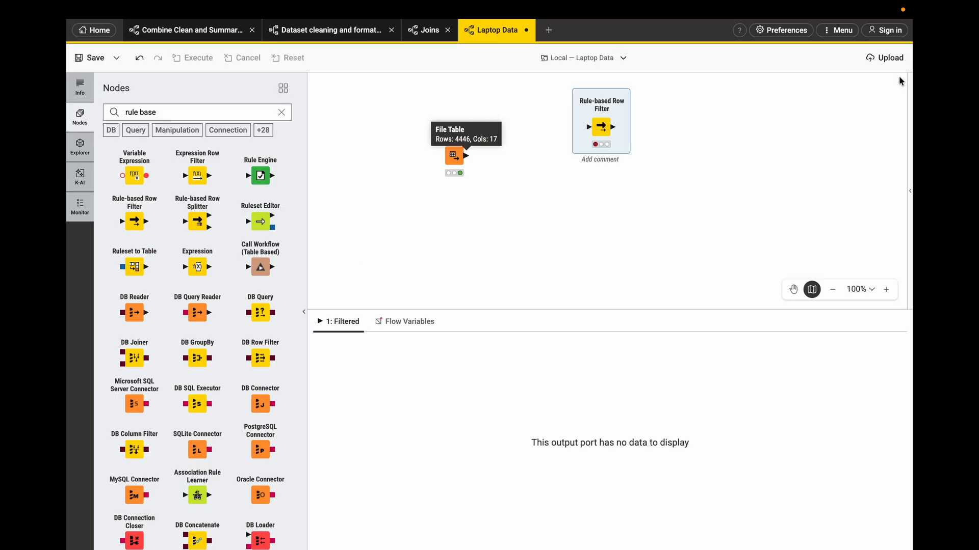
Step: Find the Row Filter in the node repository and add it below the Rule-based Row Filter
left_click(164, 108)
key("ctrl+a")
type("r")
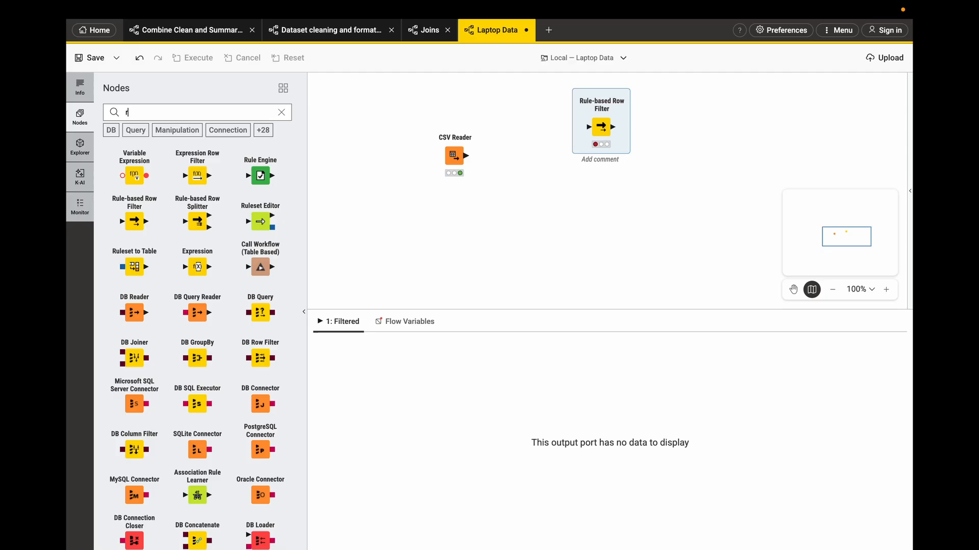
type("ow fil")
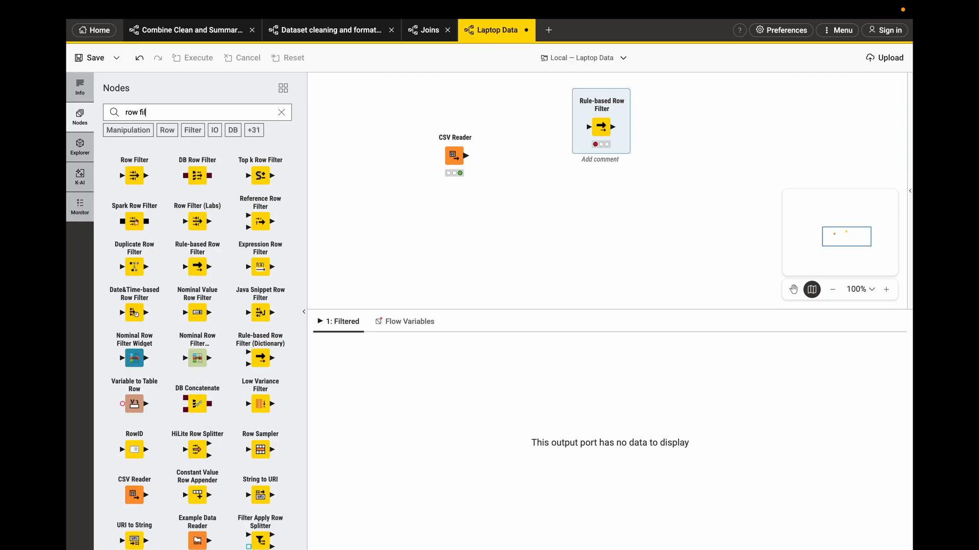
left_click_drag(129, 177, 603, 221)
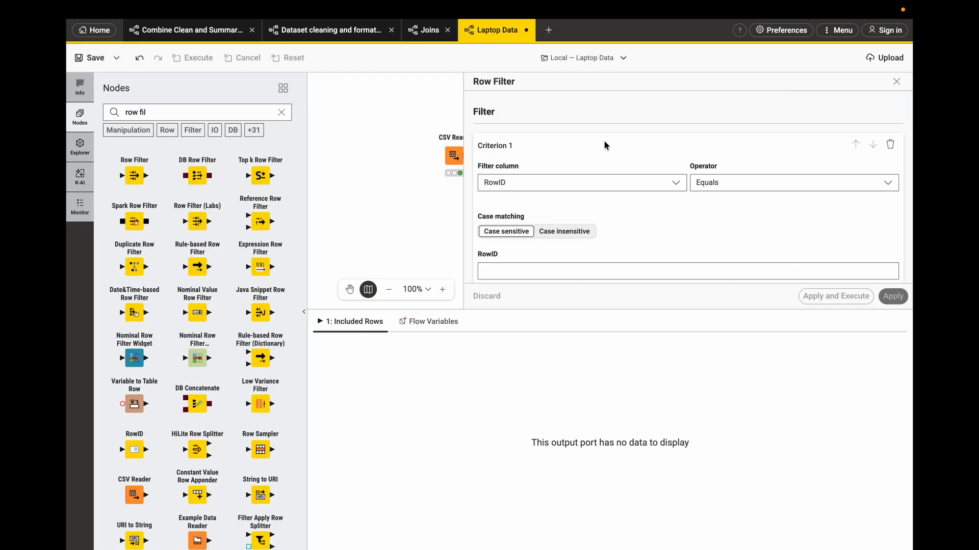
left_click(896, 82)
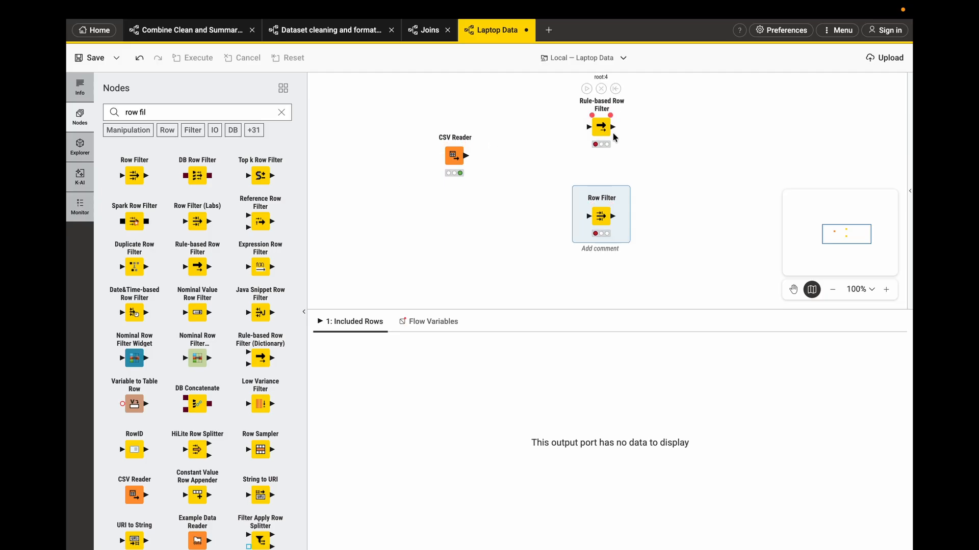
Step: Delete the Row Filter node from the workflow
left_click(601, 224)
key("Delete")
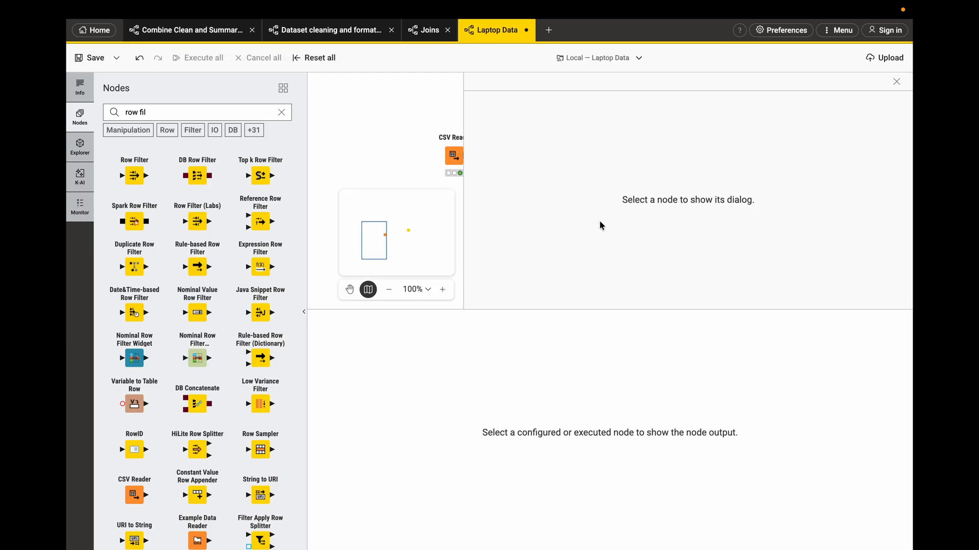
left_click(896, 82)
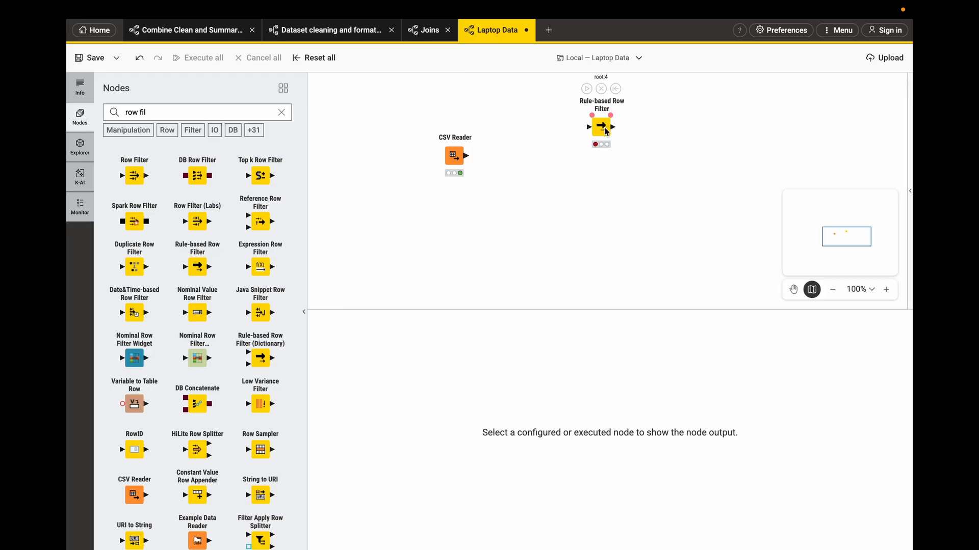
Step: Place the Rule-based Row Filter level with the CSV Reader and connect the CSV Reader's output to its input
left_click_drag(601, 132, 578, 167)
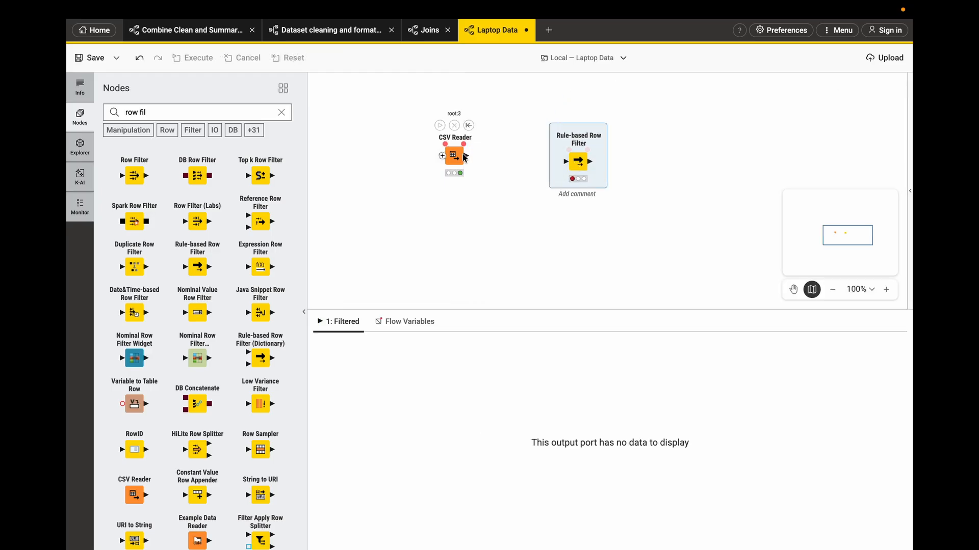
left_click_drag(466, 158, 567, 162)
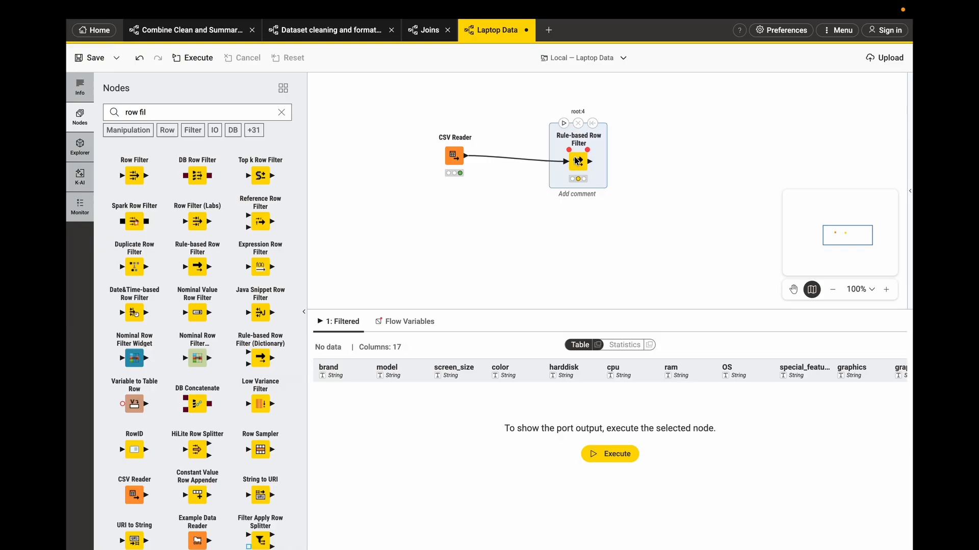
left_click(79, 115)
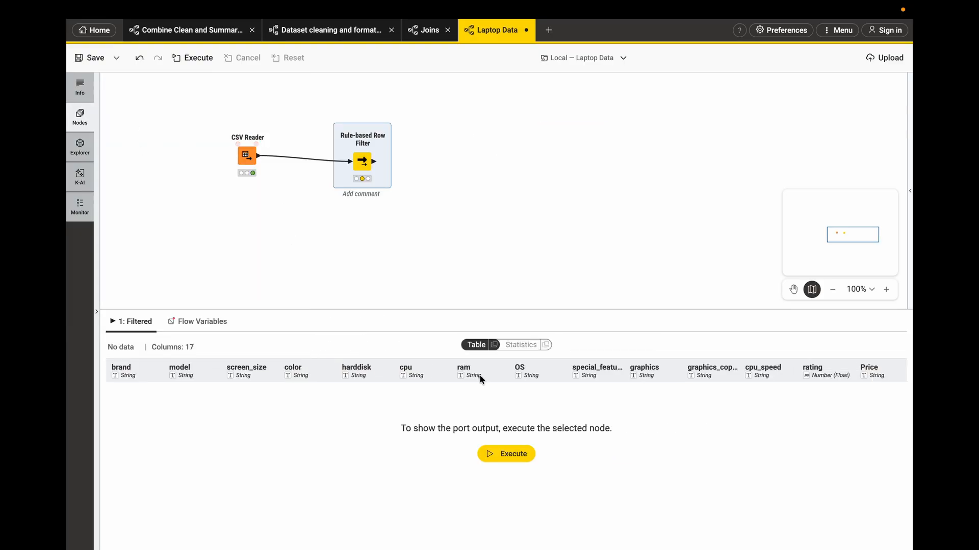
Step: Check the CSV Reader's output table and open the Rule-based Row Filter's rule editor to look through its functions
left_click(247, 155)
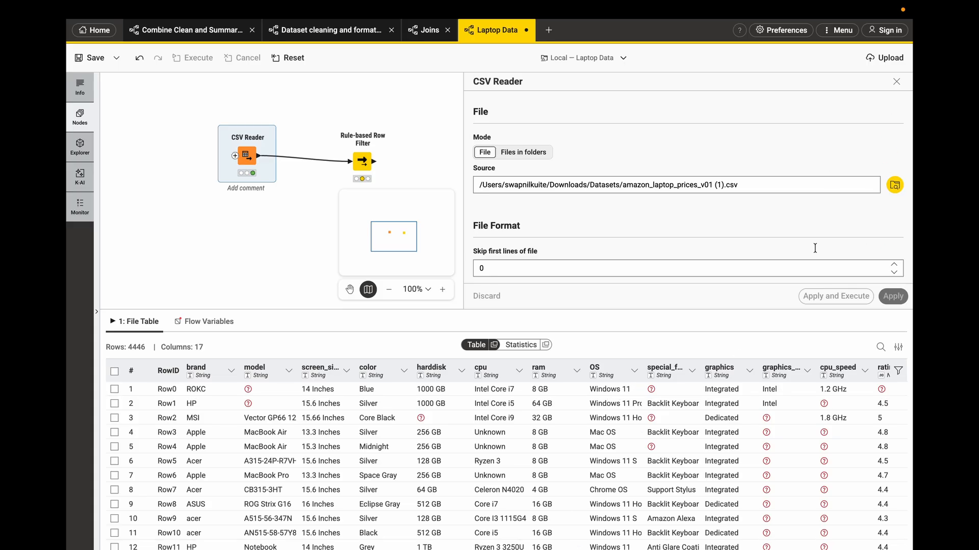
left_click(896, 82)
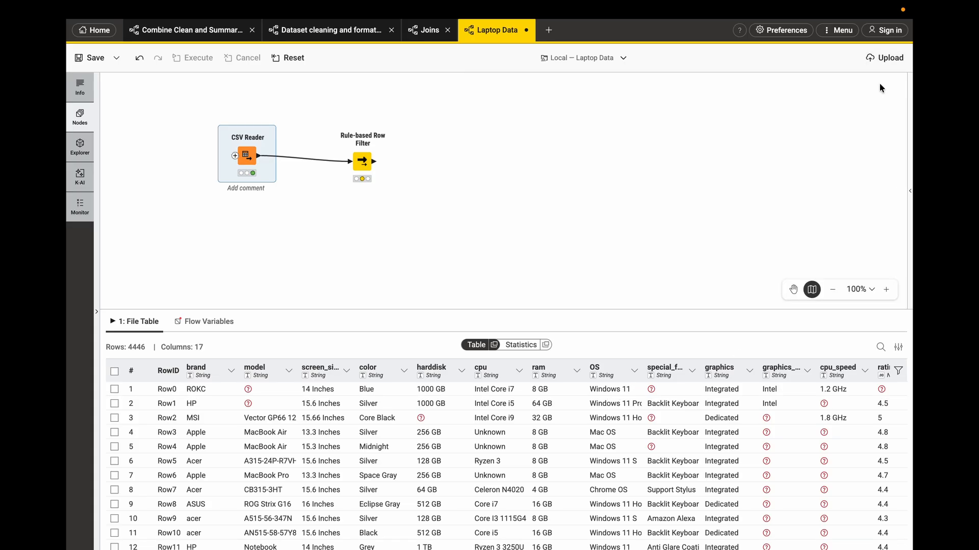
left_click(349, 175)
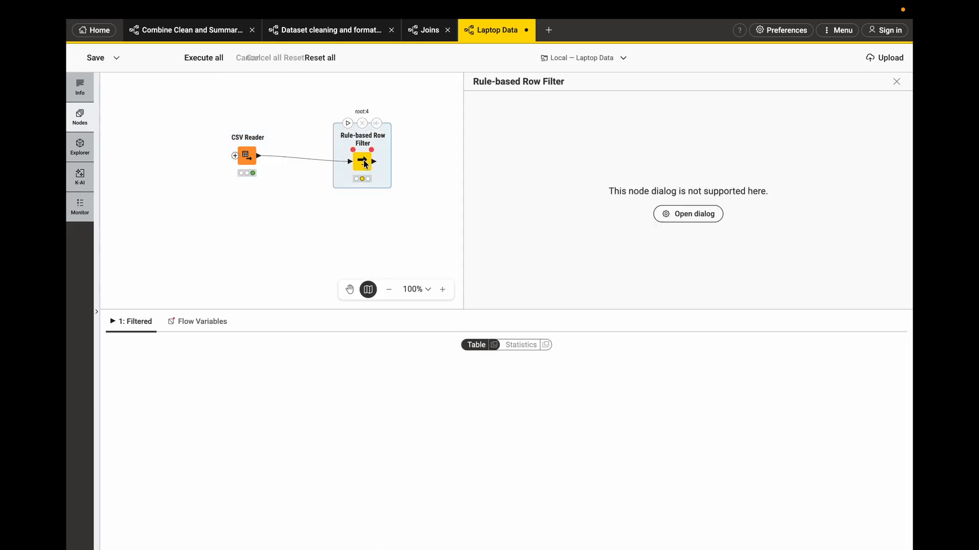
left_click(683, 214)
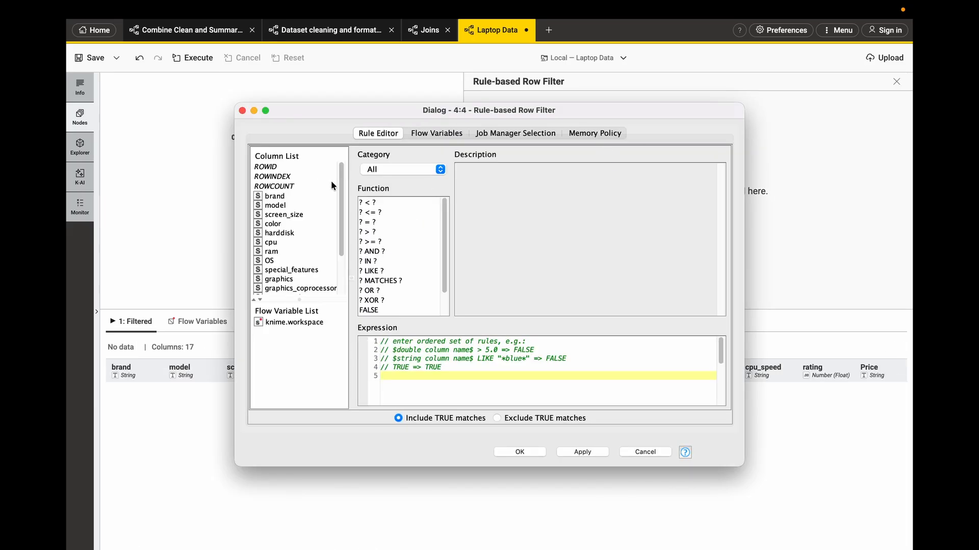
scroll(384, 264, "down", 3)
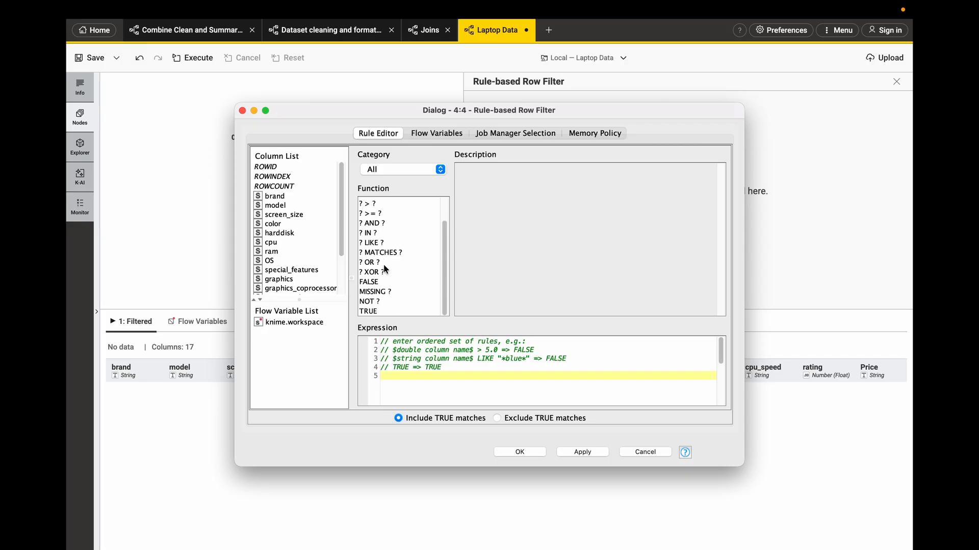
scroll(383, 264, "up", 3)
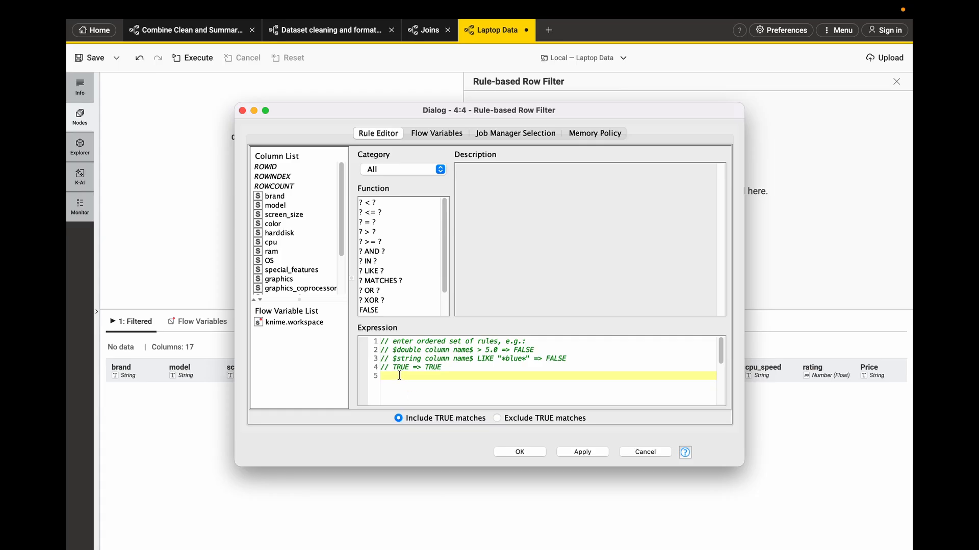
Step: Begin a rule on the OS column using the IN operator with an empty quoted value in parentheses
left_click(272, 261)
double_click(271, 261)
type("IN")
key("BackSpace")
key("BackSpace")
key("BackSpace")
type("in")
key("BackSpace")
key("BackSpace")
key("BackSpace")
type("IN ()")
key("Left")
type("\"\"")
Step: Complete the rule as $OS$ IN ("Windows 11", "Windows 11 Pro", "MAc OS") => TRUE and save the filter settings
type("Wind")
key("BackSpace")
key("BackSpace")
key("BackSpace")
key("BackSpace")
type("Windows 11\", \"Windows ")
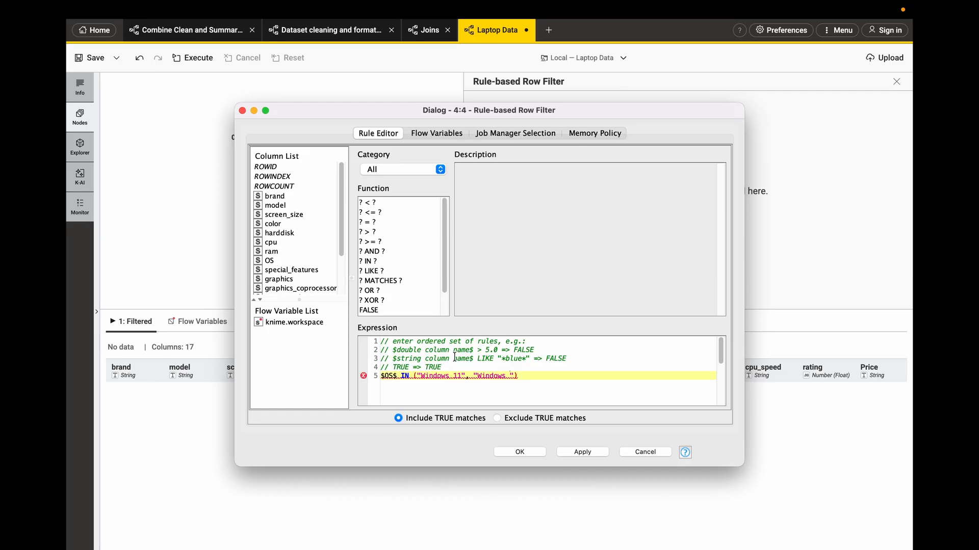
type("11 Pro\", \"MAc OS\") => True")
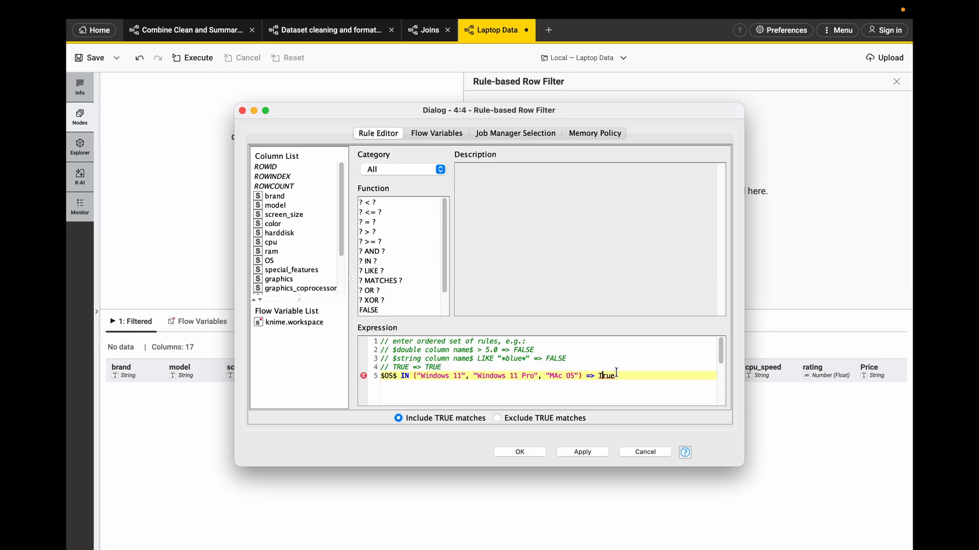
key("BackSpace")
key("BackSpace")
key("BackSpace")
type("TRUE")
left_click(567, 452)
left_click(520, 452)
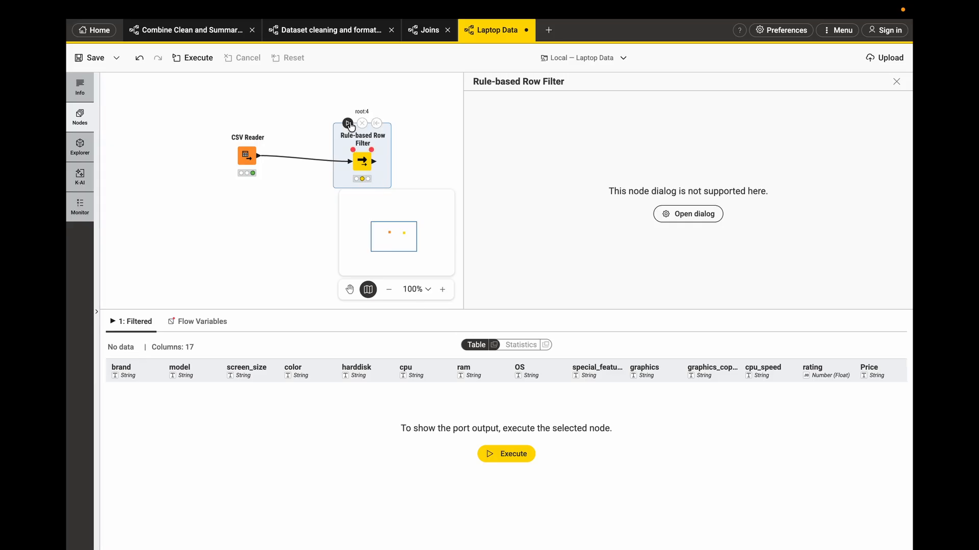
Step: Execute the Rule-based Row Filter and compare the OS values in its output with the CSV Reader's table
left_click(348, 123)
left_click(373, 291)
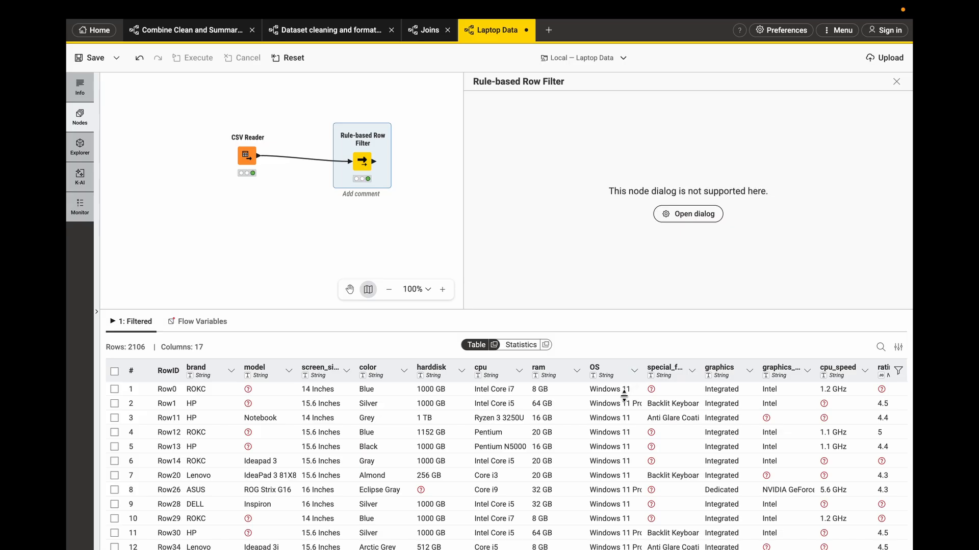
scroll(624, 395, "down", 4)
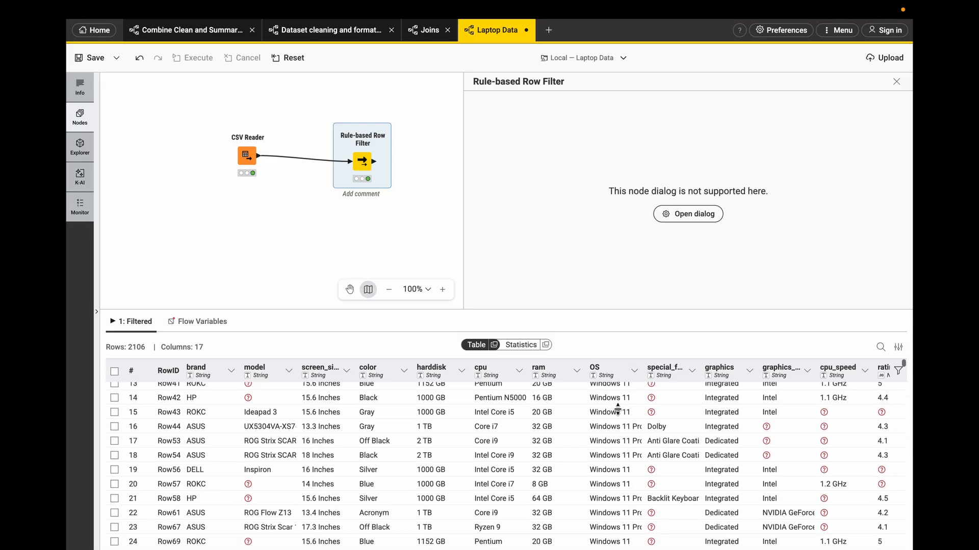
scroll(617, 410, "up", 4)
left_click(249, 158)
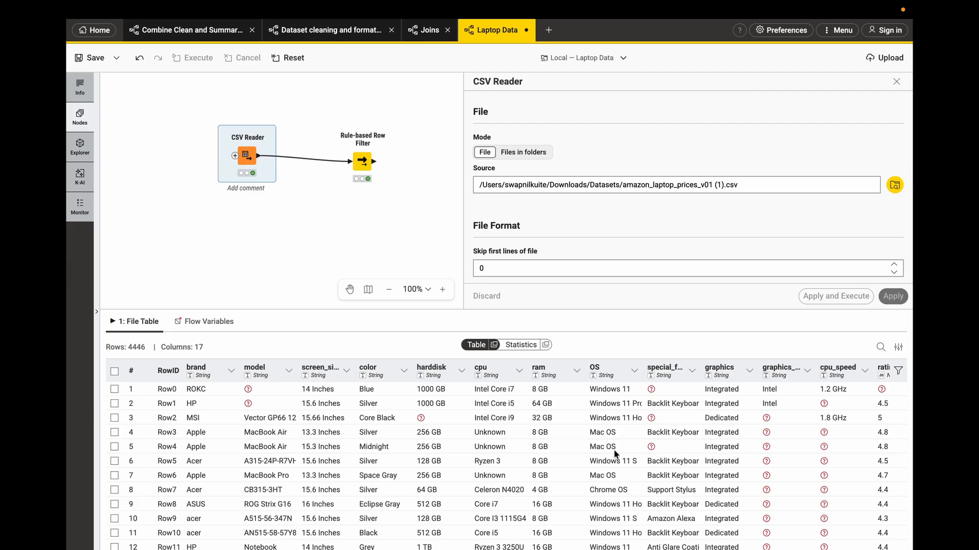
Step: Correct the last operating system in the filter rule to "Mac OS" and save it, accepting the node reset
left_click(364, 162)
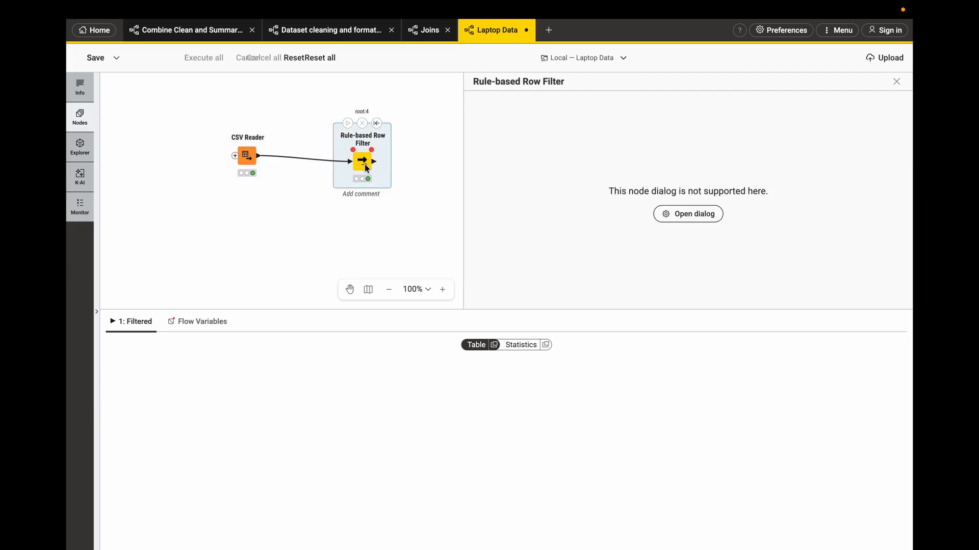
left_click(702, 211)
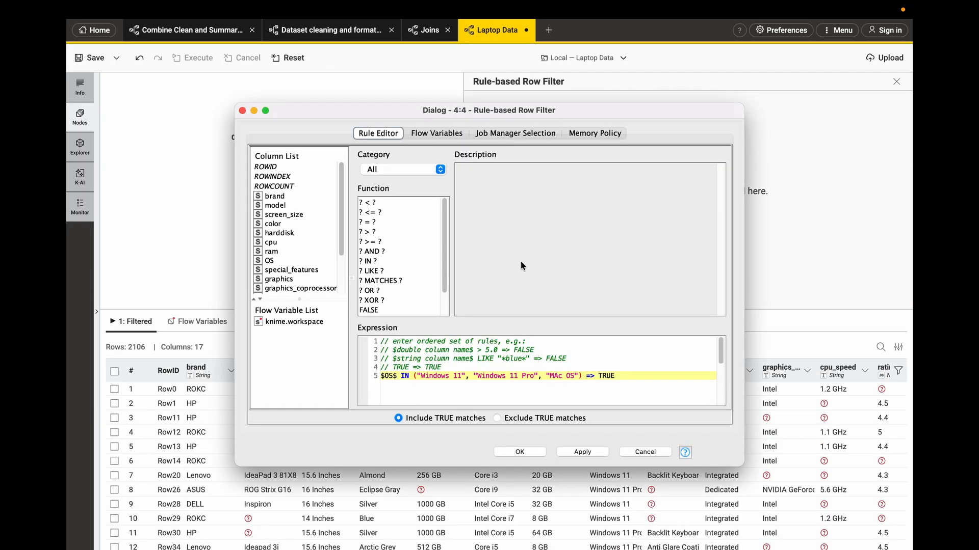
left_click(560, 376)
key("BackSpace")
key("BackSpace")
type("ac")
left_click(527, 454)
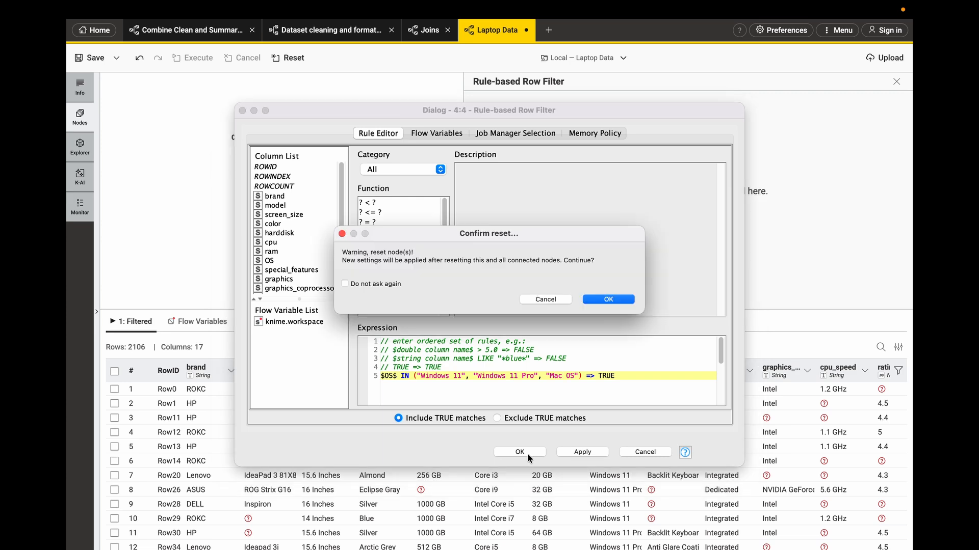
left_click(609, 300)
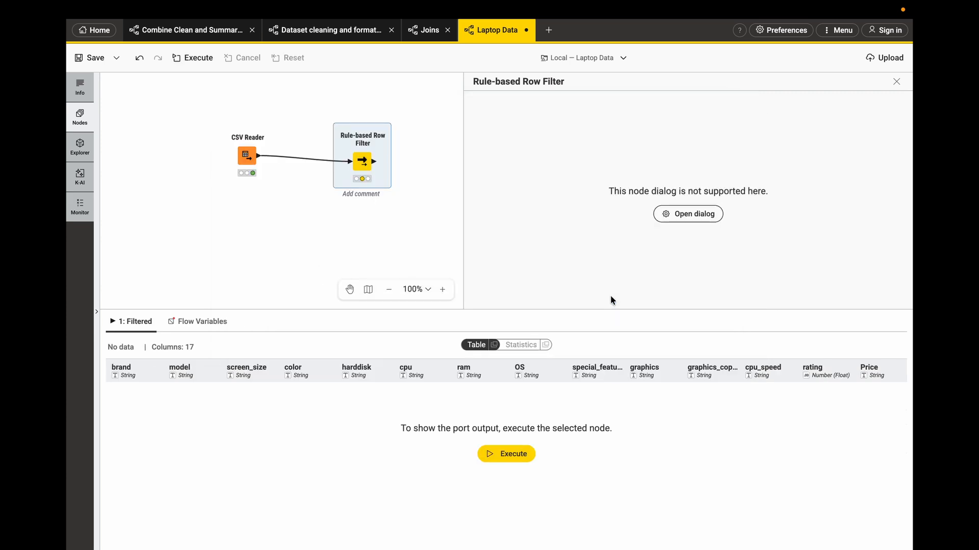
Step: Look at the CSV Reader's table again, execute the Rule-based Row Filter and display its filtered output
left_click(255, 160)
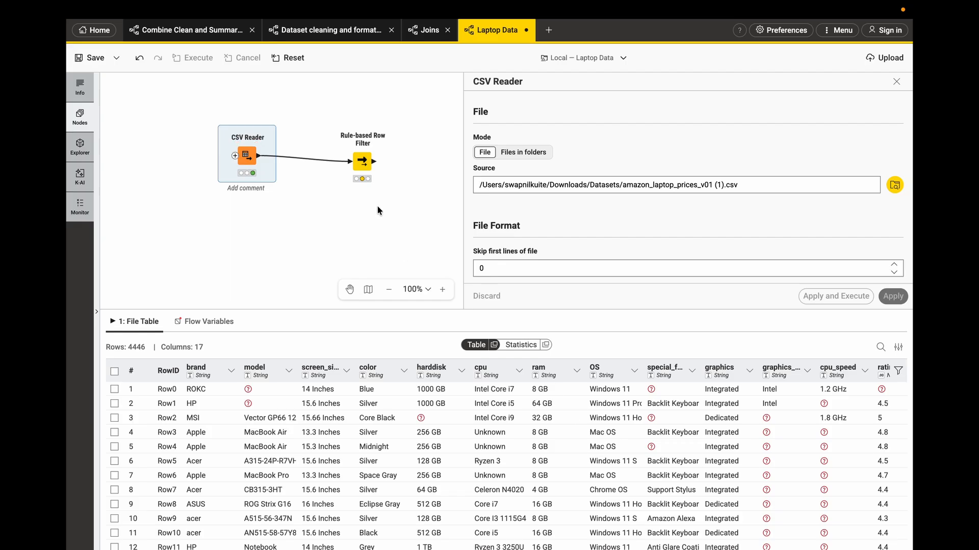
left_click(347, 123)
left_click(369, 175)
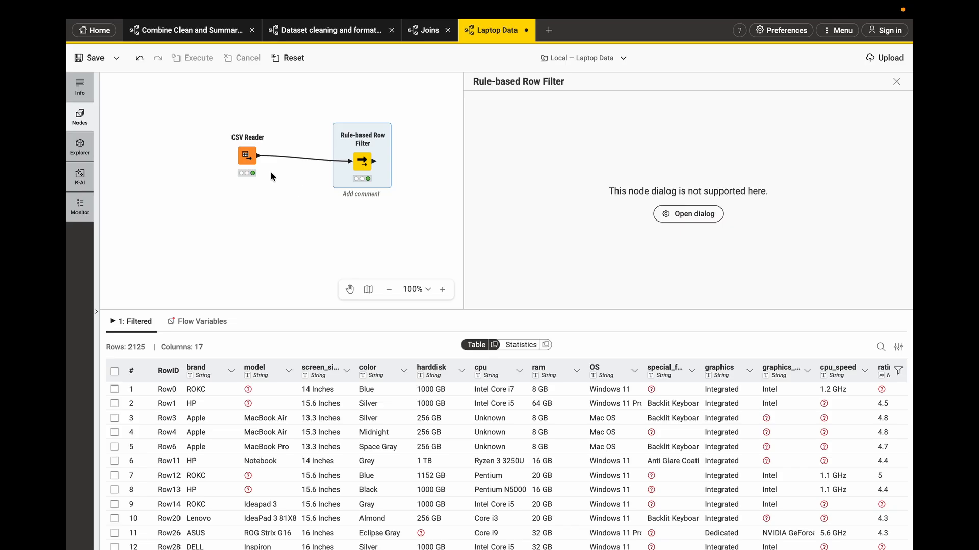
Step: Preview the CSV Reader's table filtered to the OS values Windows 11, Windows 11 Pro and Mac OS to compare row counts
left_click(246, 156)
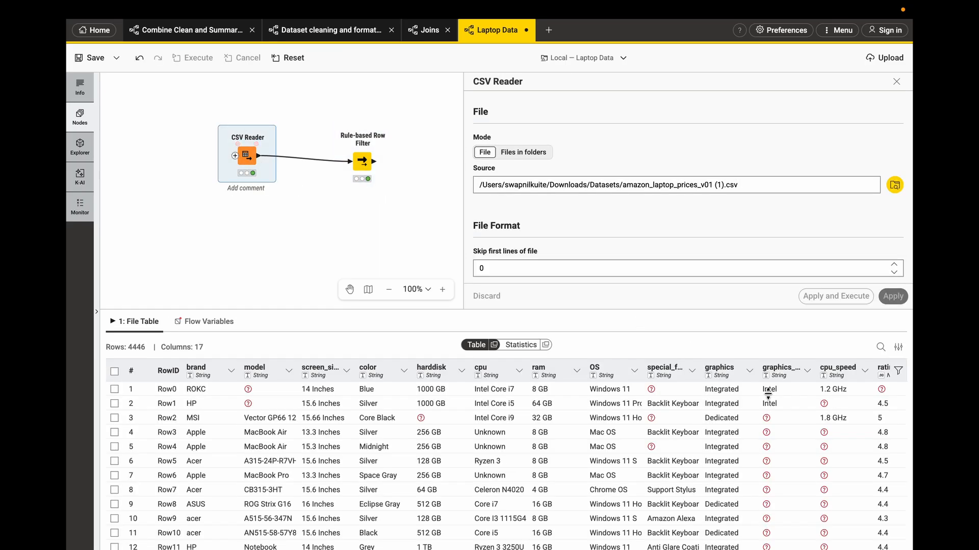
left_click(898, 371)
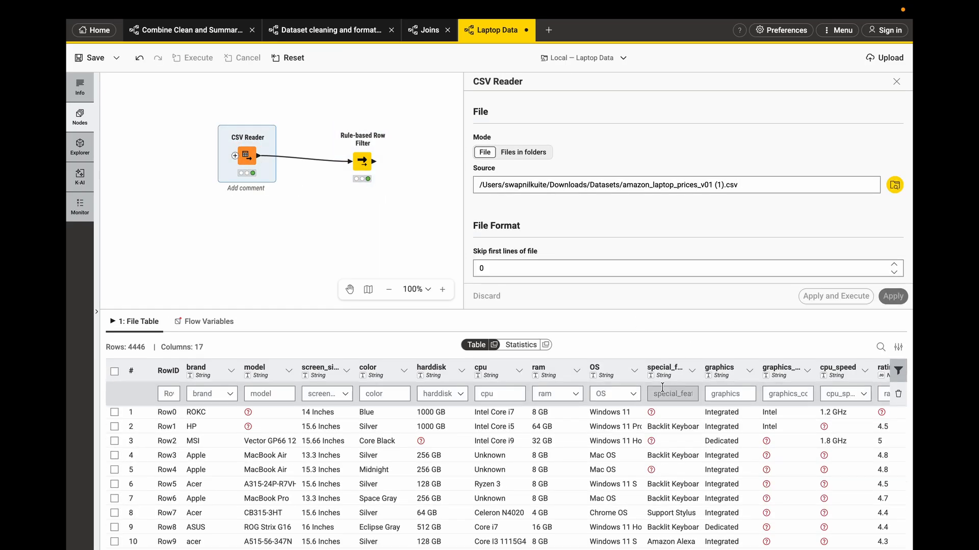
left_click(612, 394)
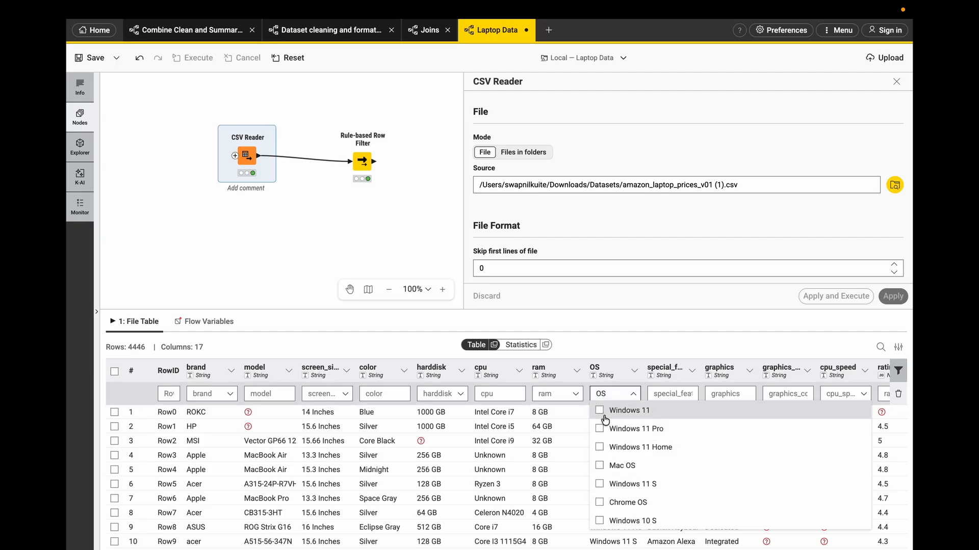
left_click(603, 413)
left_click(600, 429)
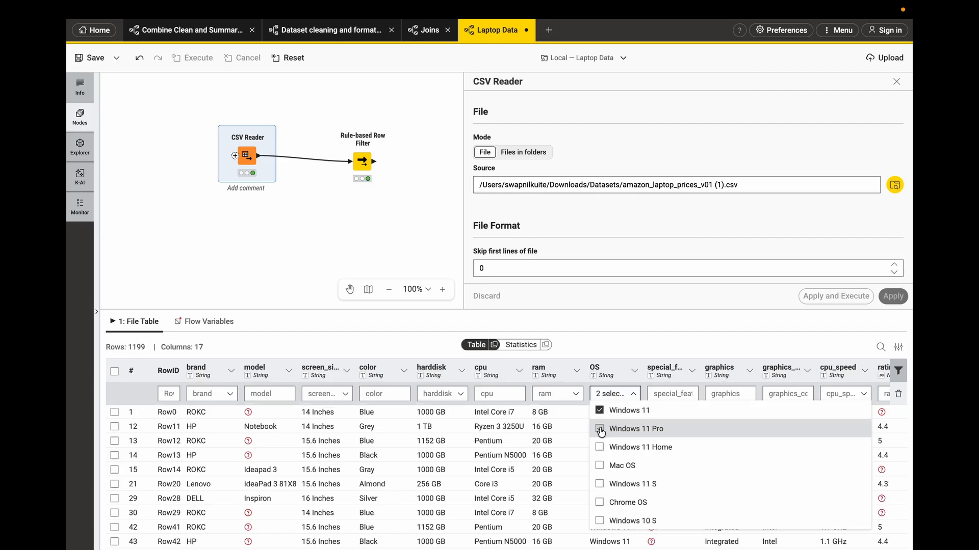
left_click(600, 466)
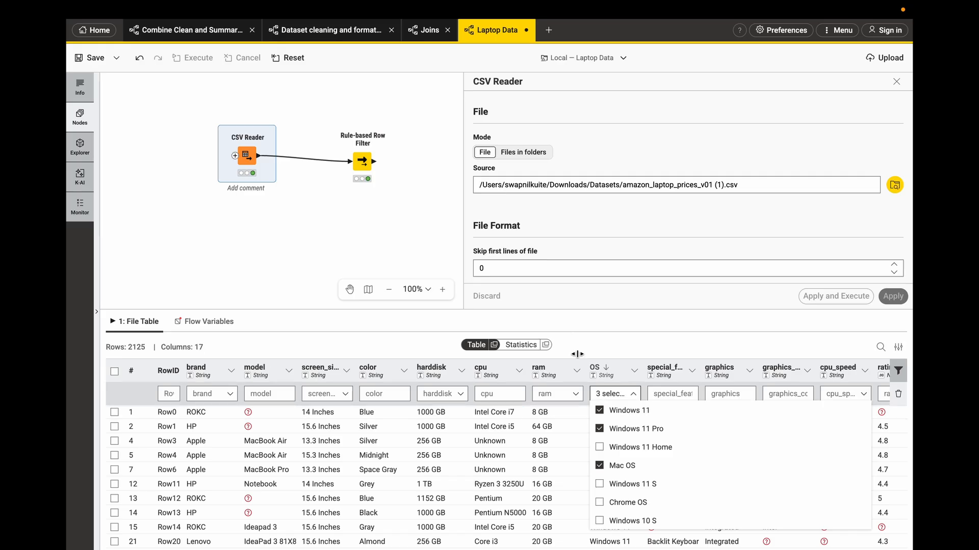
left_click(593, 338)
left_click(898, 371)
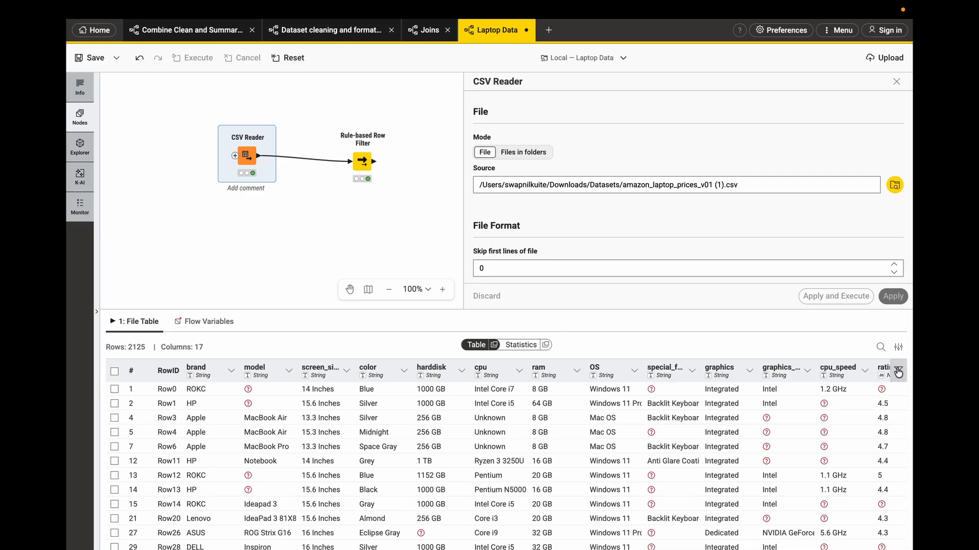
Step: Switch the Rule-based Row Filter to exclude TRUE matches and save the settings, accepting the node reset
left_click(361, 162)
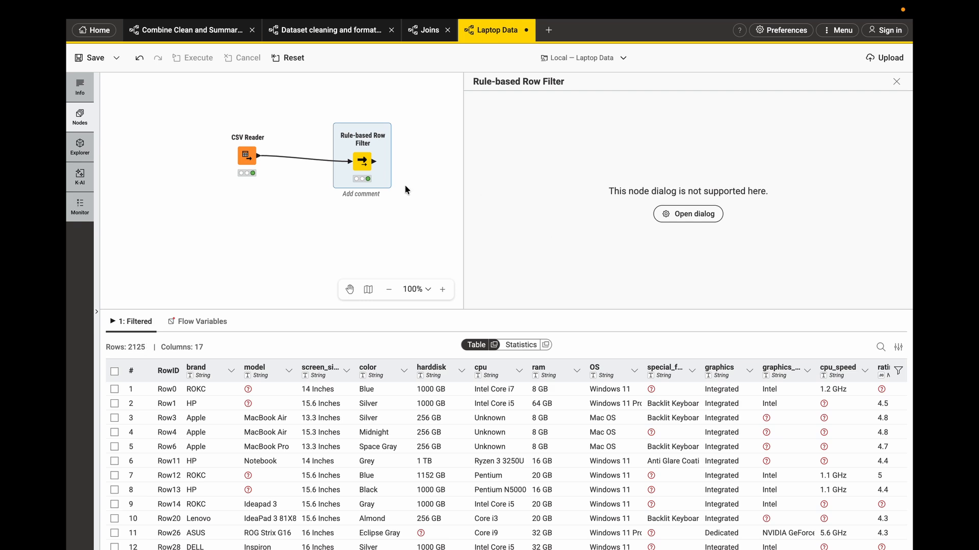
left_click(707, 214)
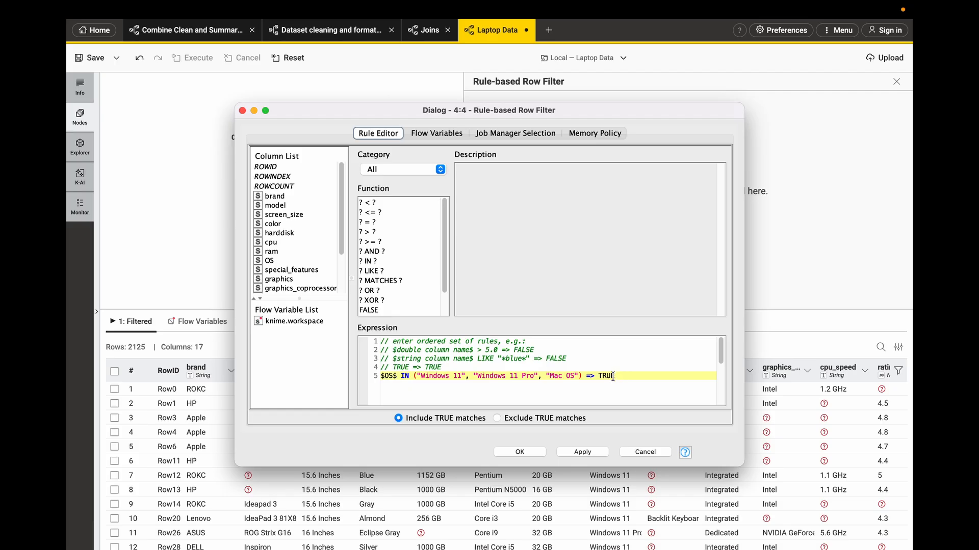
left_click(497, 418)
left_click(581, 452)
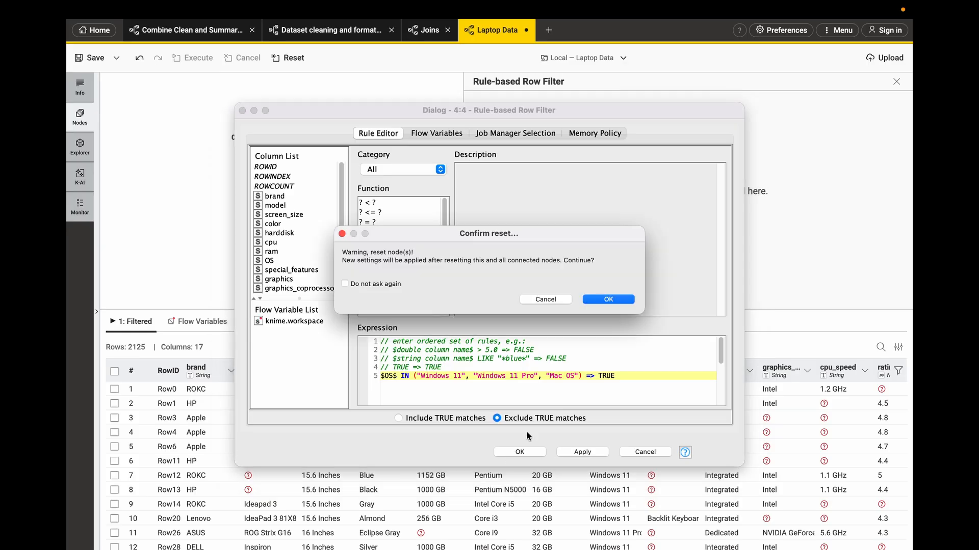
left_click(608, 300)
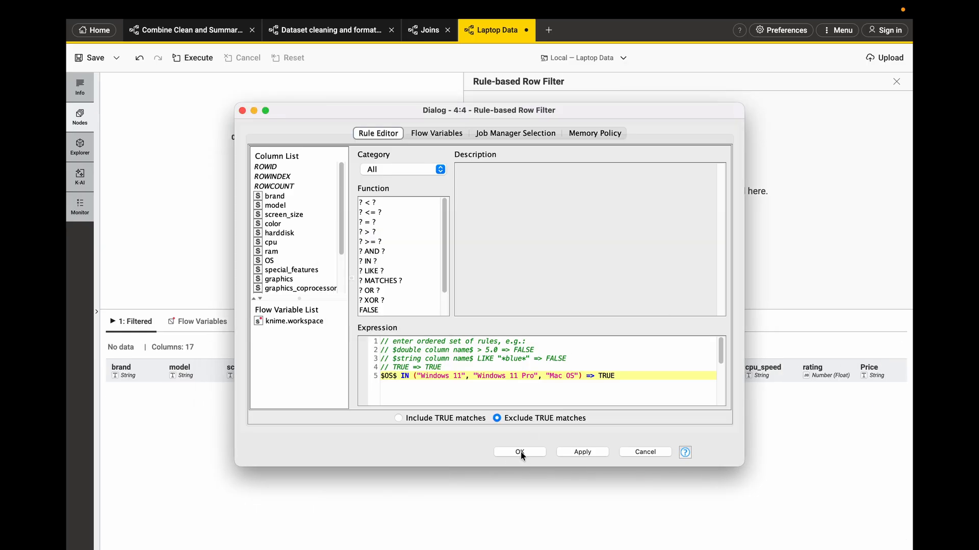
left_click(519, 452)
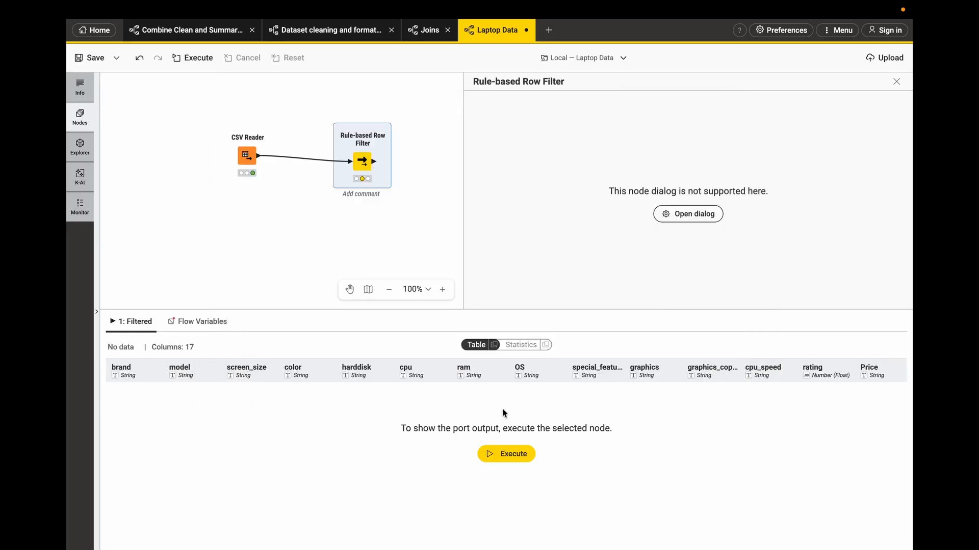
Step: Execute the Rule-based Row Filter and enlarge the output table area to inspect the OS values of its rows
left_click(488, 456)
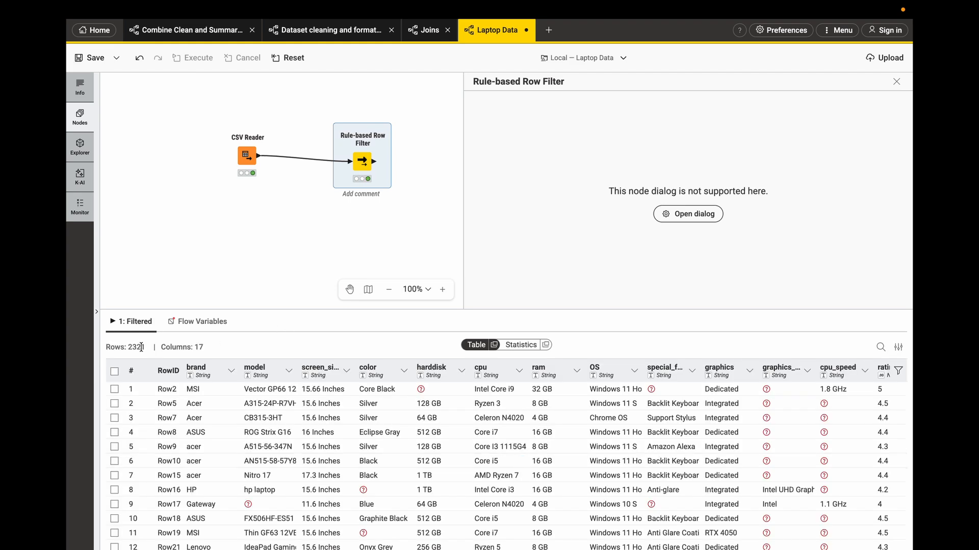
scroll(624, 428, "down", 1)
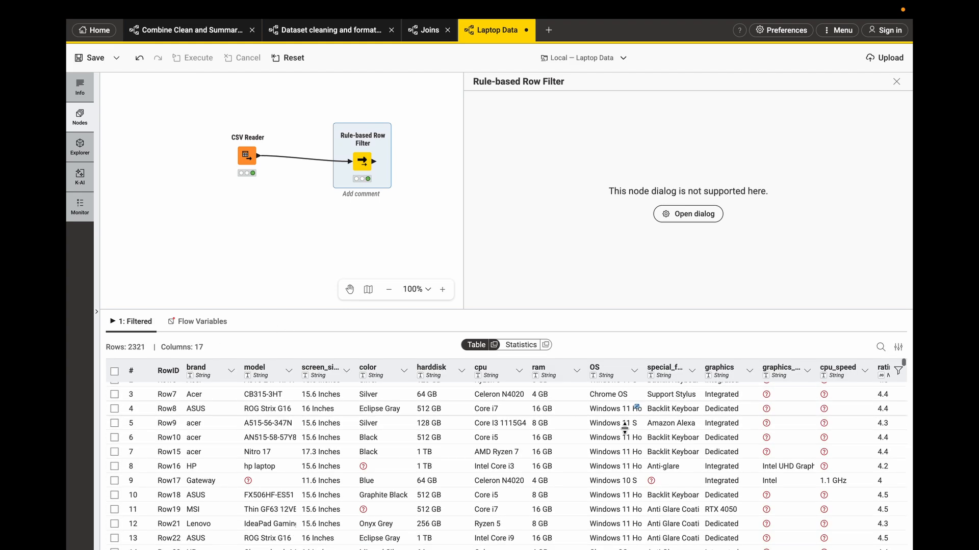
left_click_drag(593, 310, 592, 190)
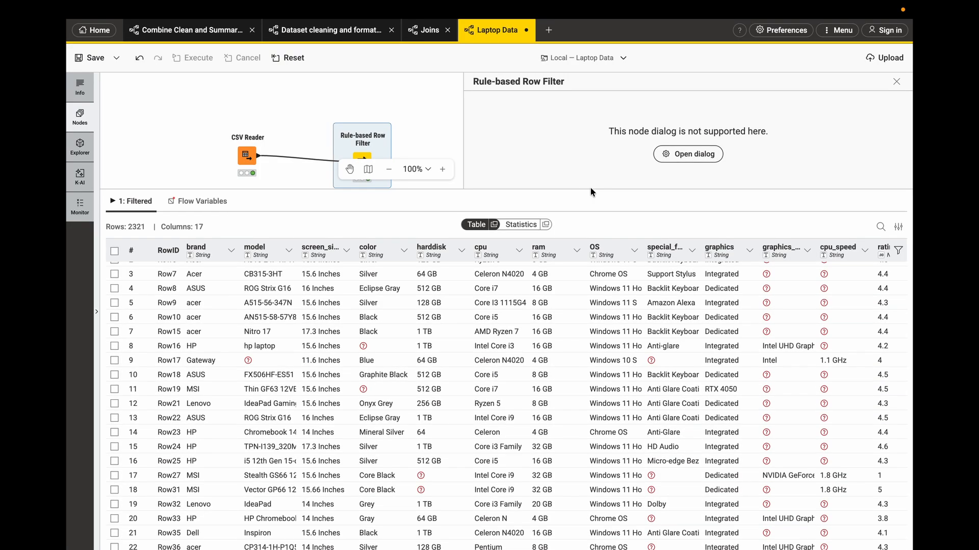
Step: Check the filtered output by OS, testing Mac OS, Windows 11 and Windows 11 Pro one at a time, and finally Windows 11 S
left_click(898, 253)
left_click(632, 274)
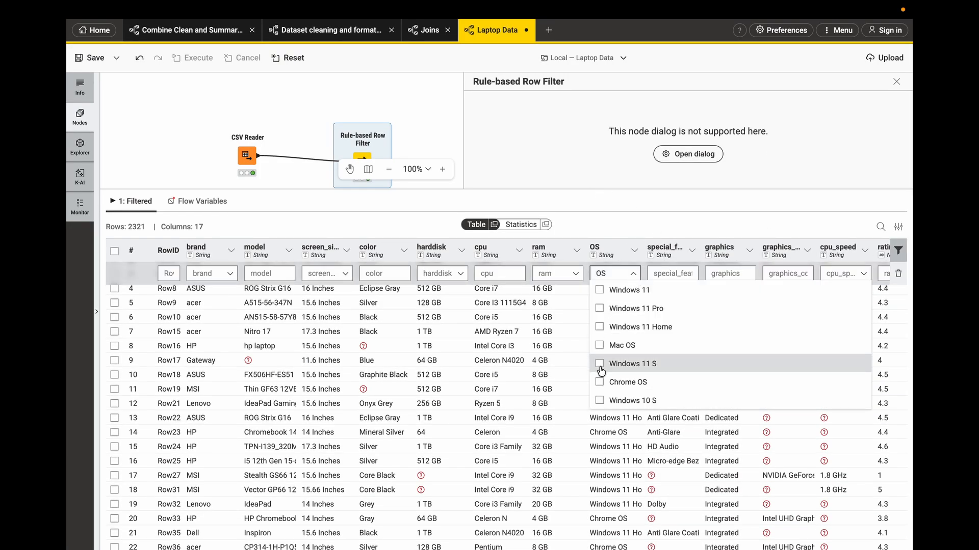
left_click(599, 346)
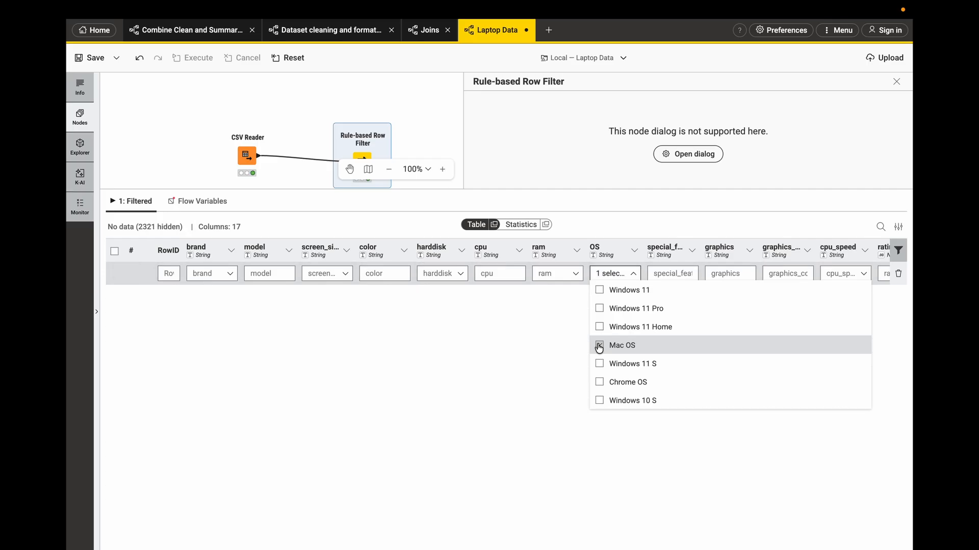
left_click(599, 345)
left_click(600, 290)
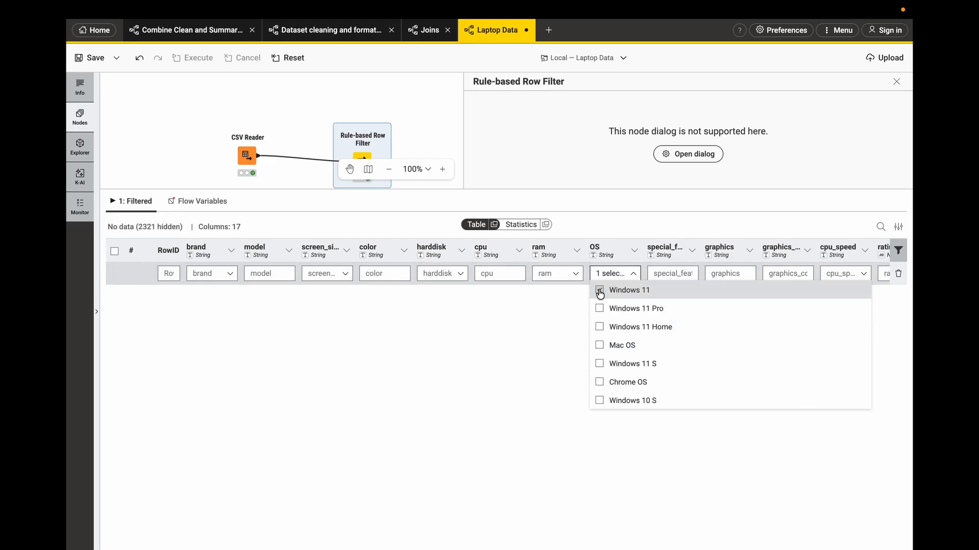
left_click(599, 291)
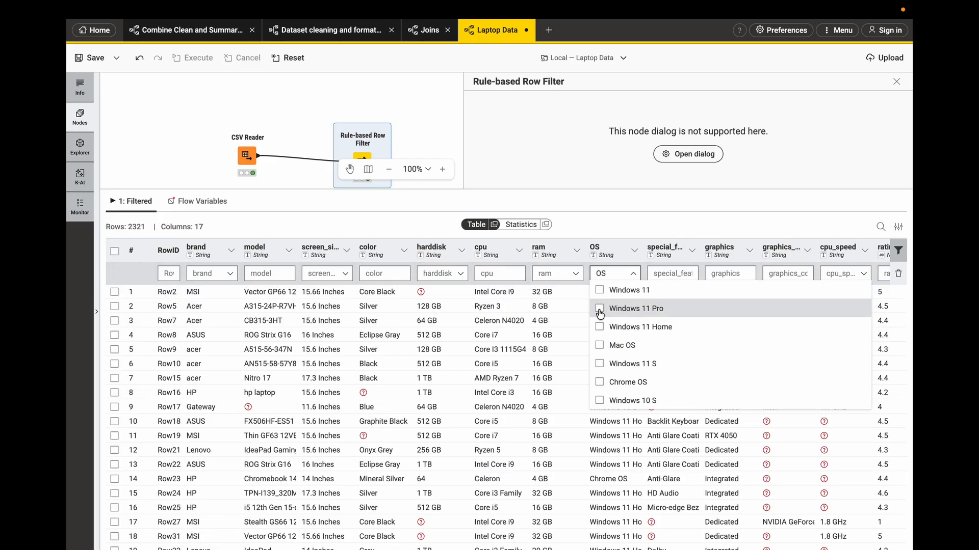
left_click(599, 309)
left_click(599, 309)
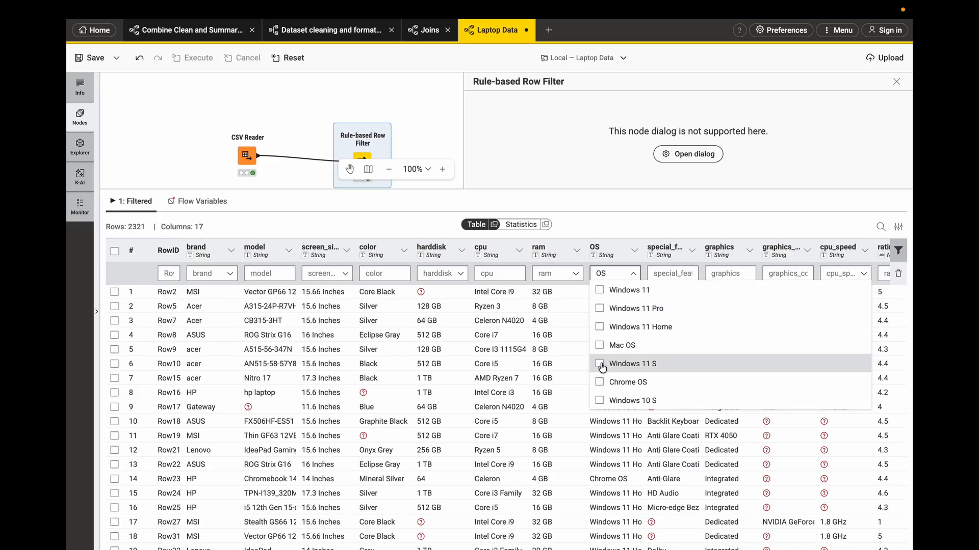
left_click(600, 364)
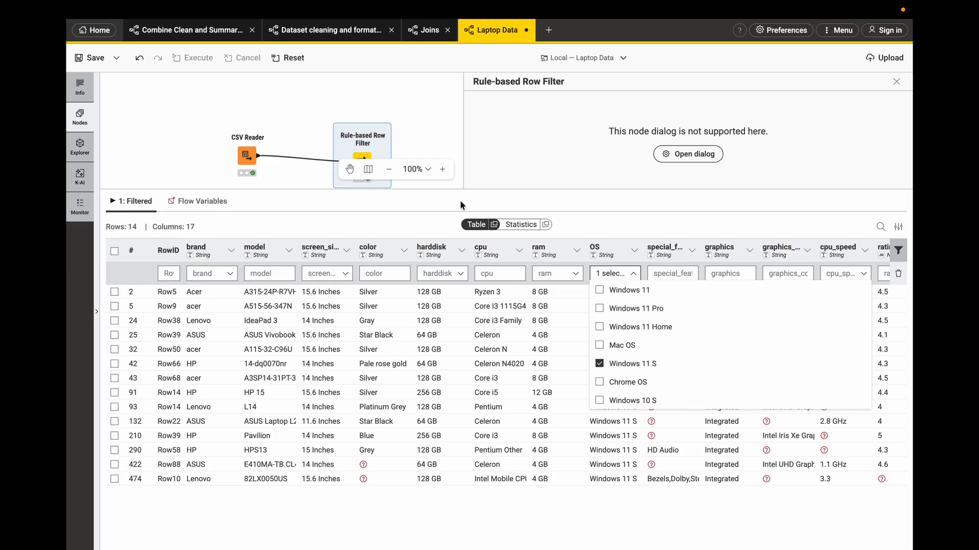